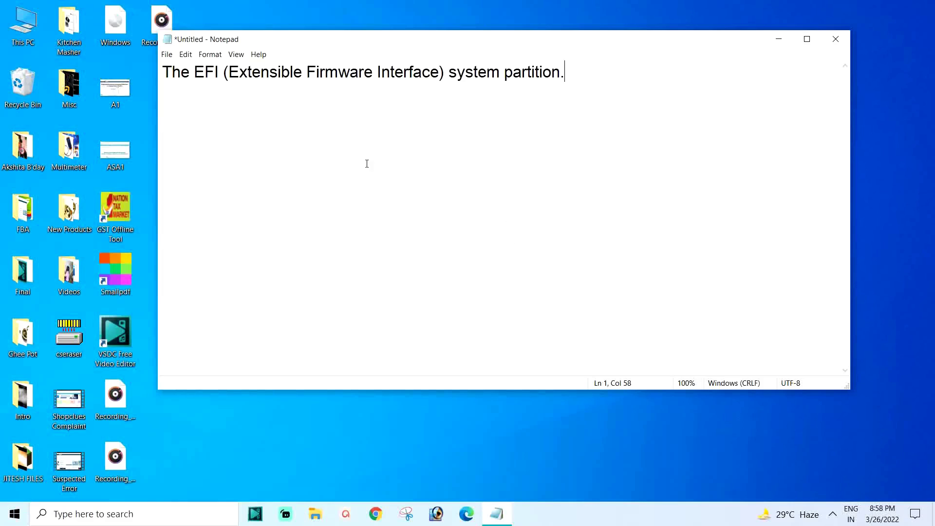
Step: Set the EFI system partition note aside and check the capacity of drive U (D:) in This PC
drag(195, 71, 439, 72)
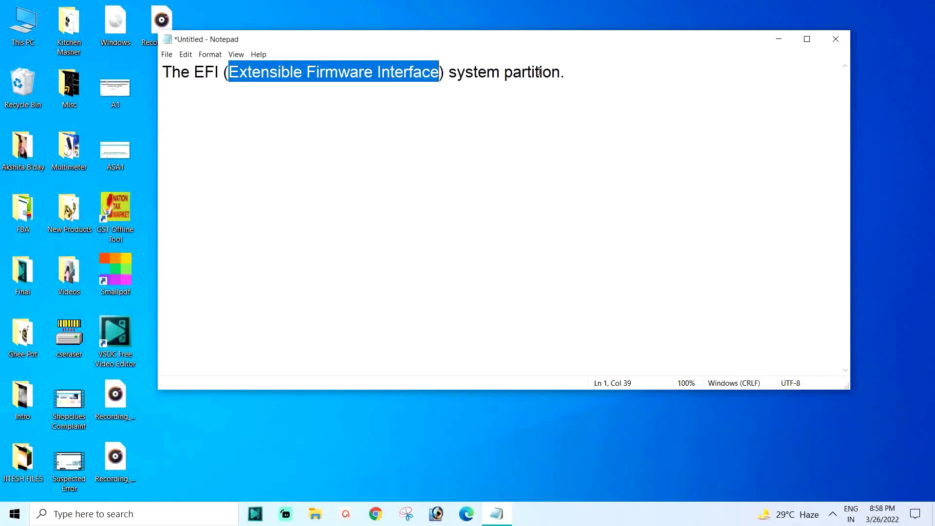
click(779, 39)
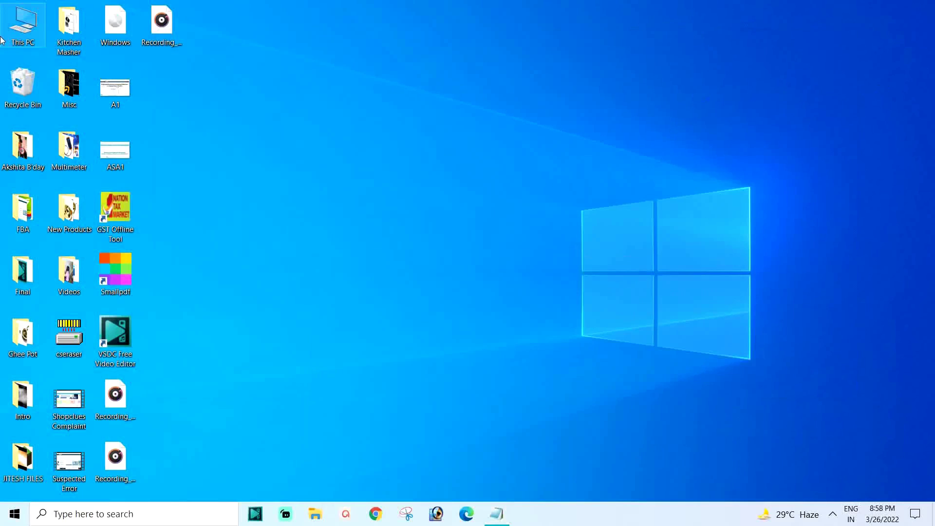
double_click(28, 23)
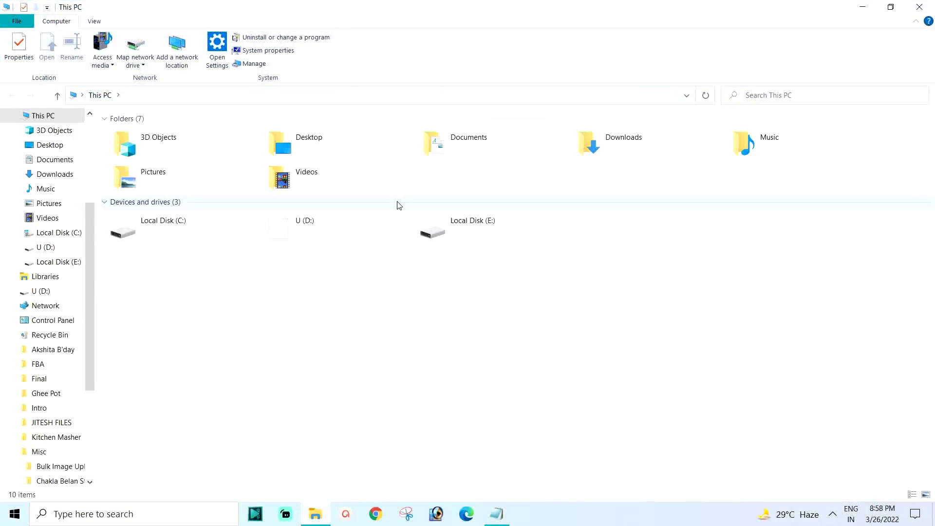
click(327, 239)
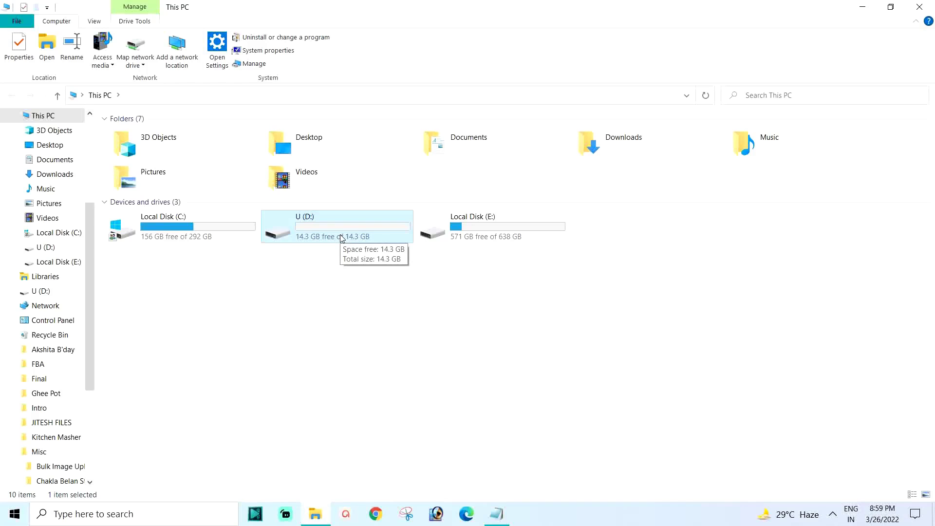
click(863, 7)
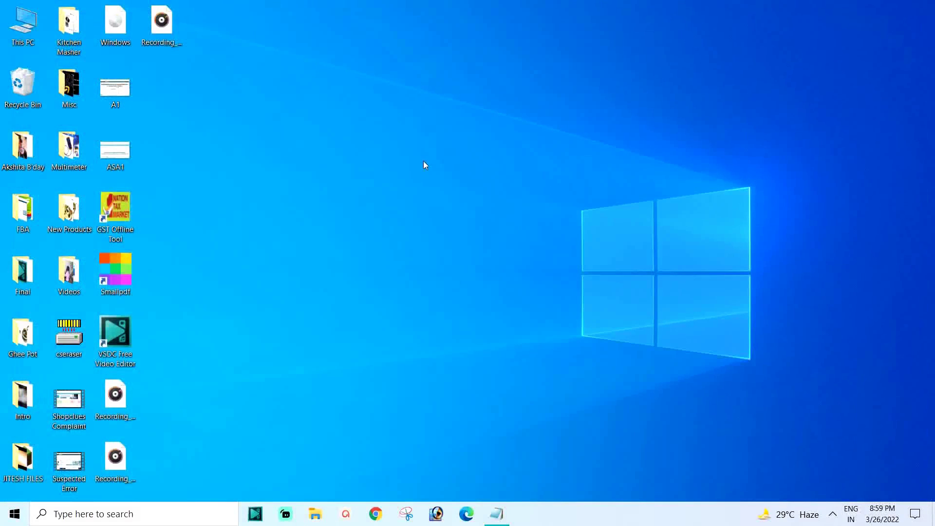
Step: Open Disk Management within Computer Management for this PC
right_click(28, 24)
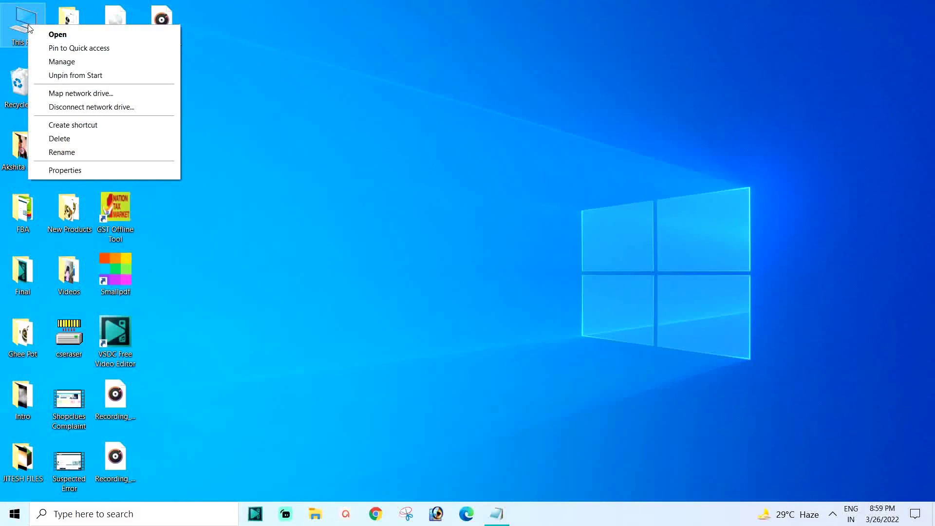
click(62, 62)
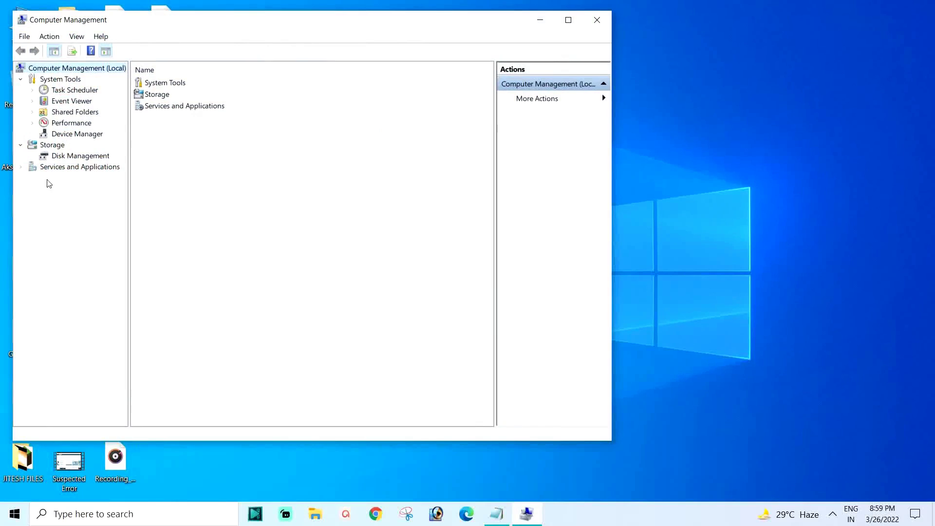
click(73, 157)
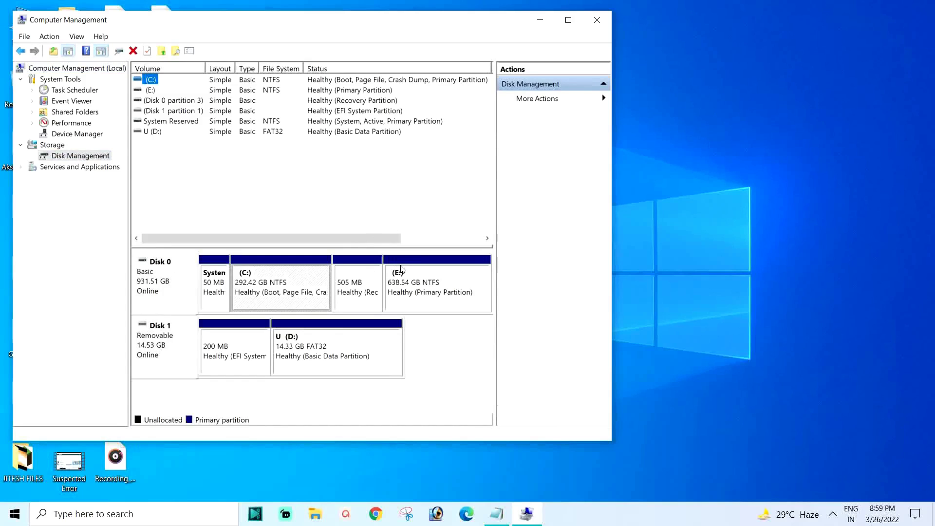
Step: Examine Disk 1 and compare the commands available for its 200 MB EFI partition and its U (D:) partition
click(158, 335)
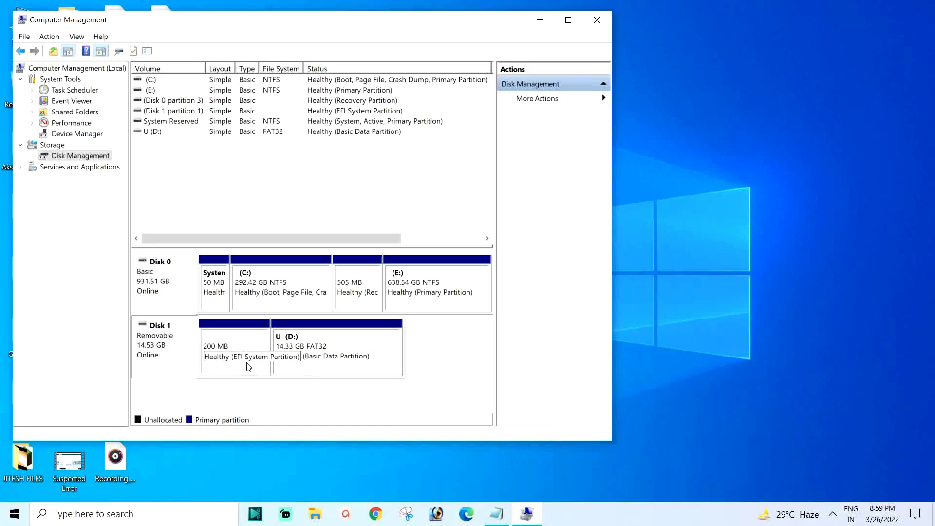
click(343, 350)
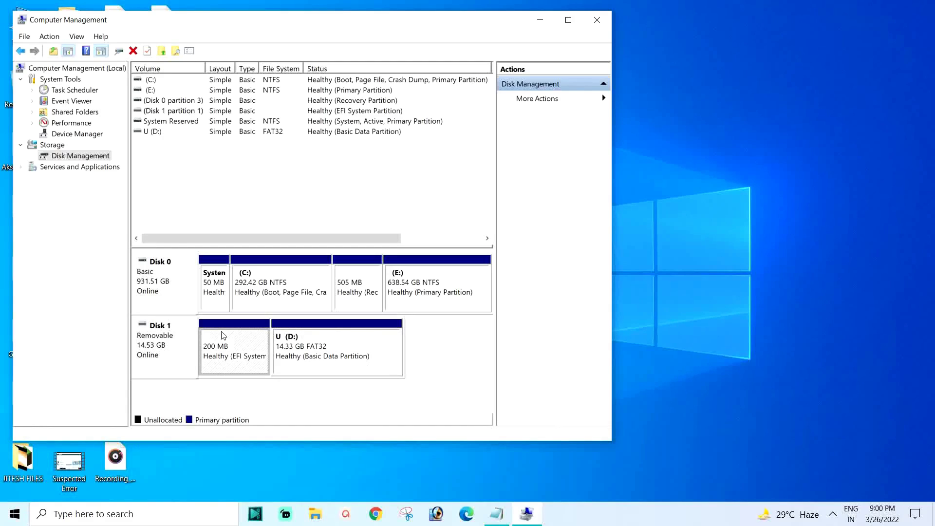
right_click(235, 344)
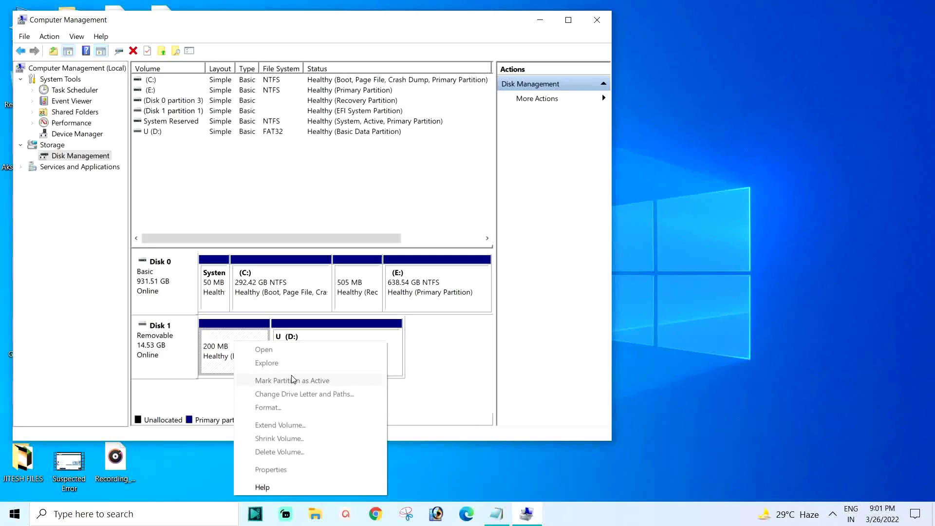
click(320, 339)
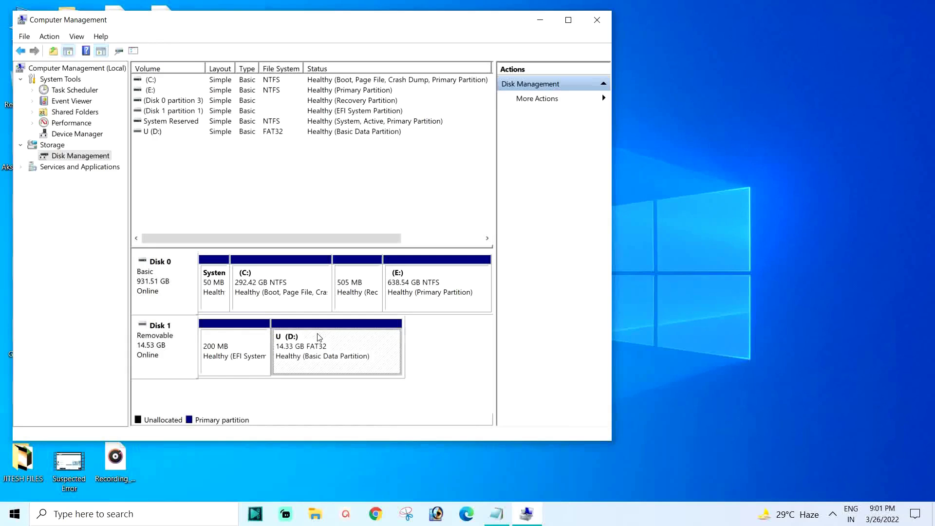
right_click(319, 336)
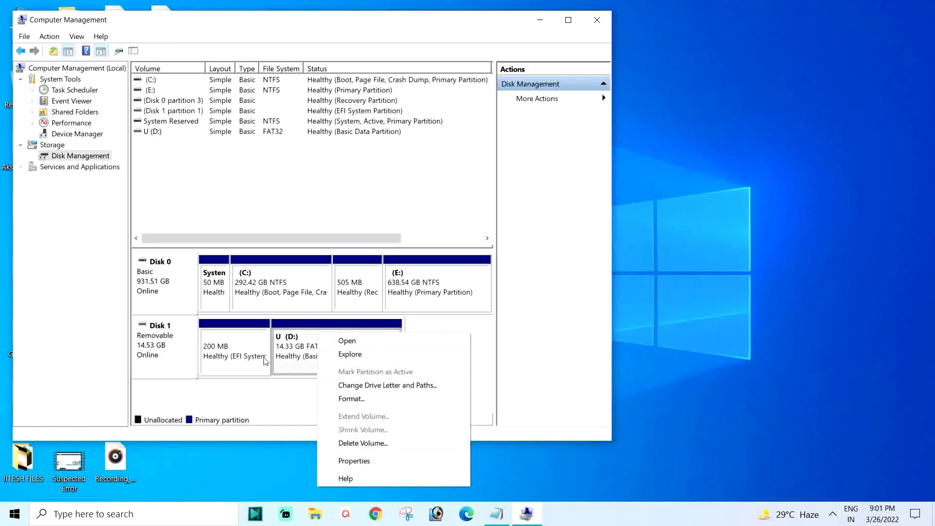
click(238, 349)
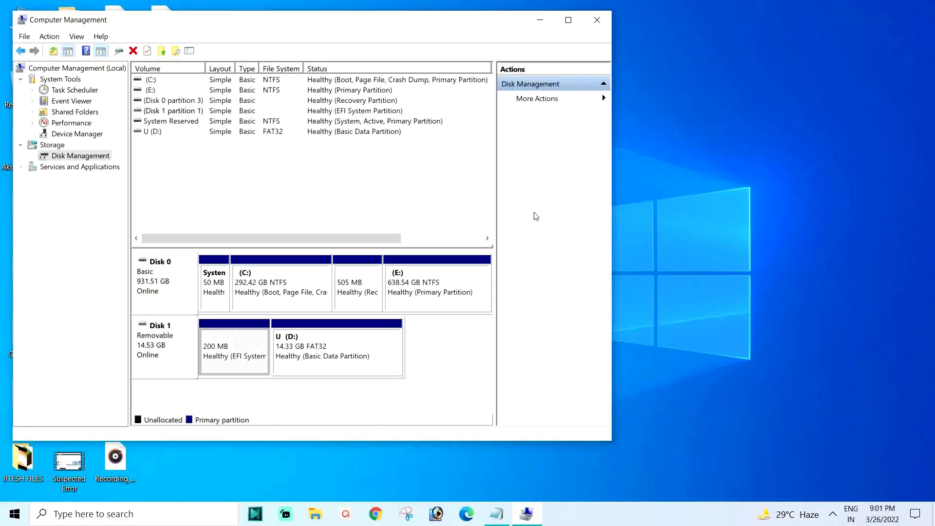
Step: Open a Command Prompt via cmd, start diskpart from it and approve the elevation request
key(super+r)
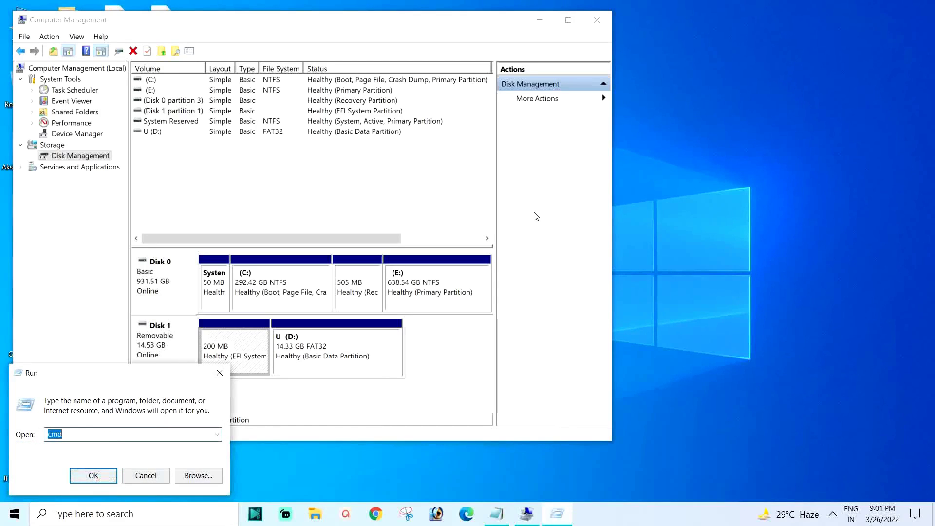
text(cmd)
key(Return)
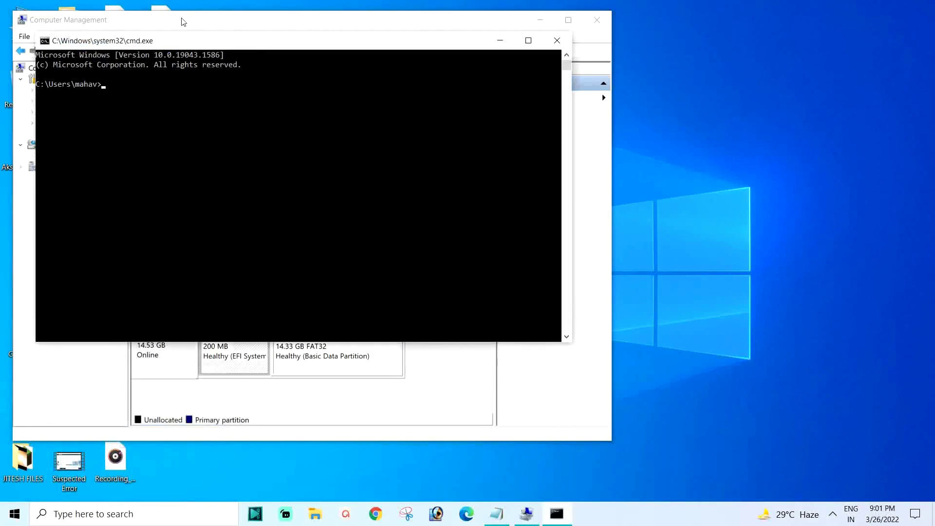
drag(209, 41, 346, 56)
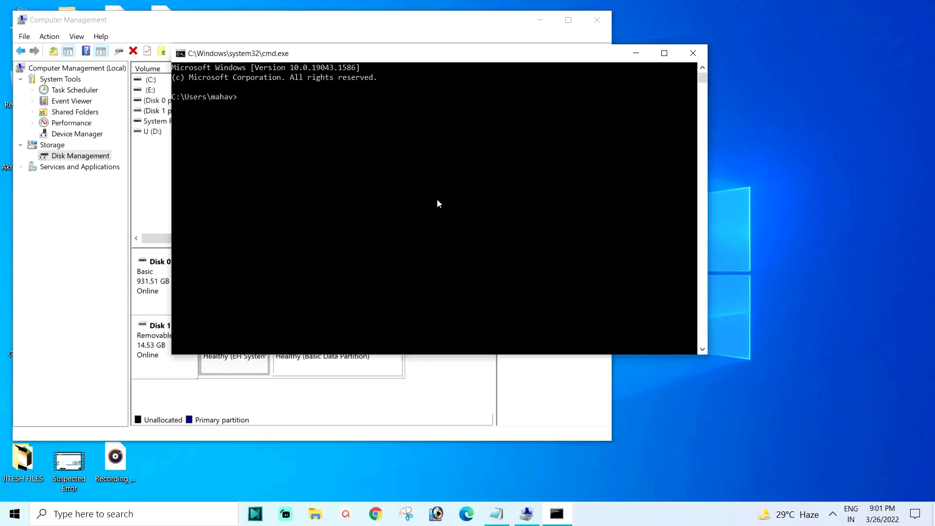
text(diskpart)
key(Return)
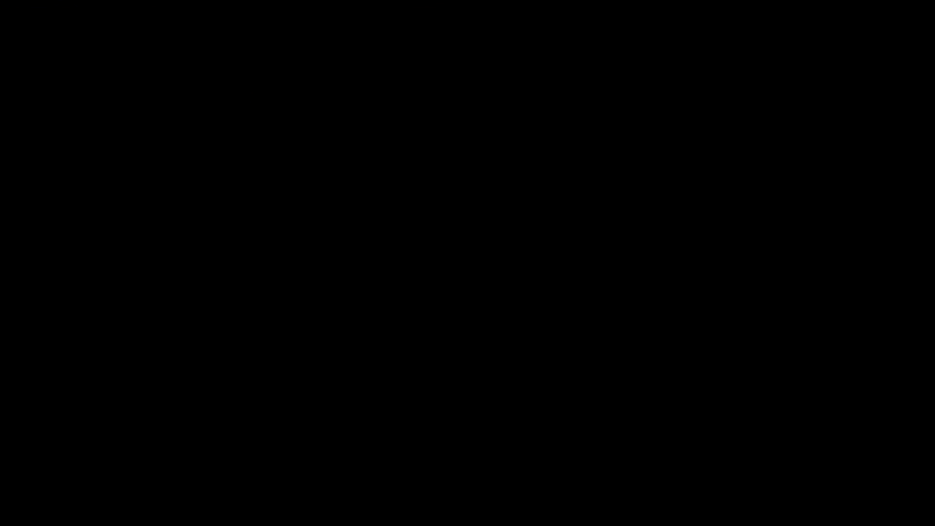
click(384, 335)
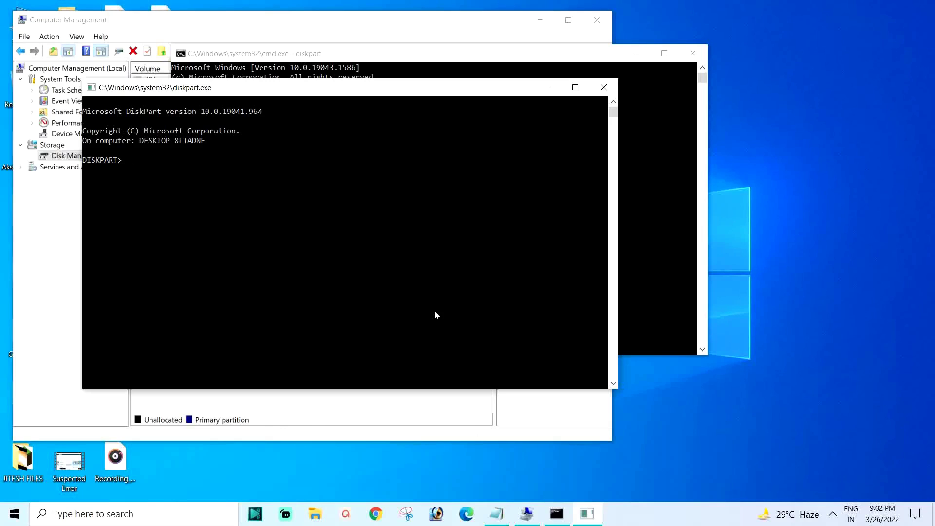
Step: Run list disk in DiskPart, and close the original Command Prompt and uncover the disk layout in Disk Management
text(st disk)
key(Return)
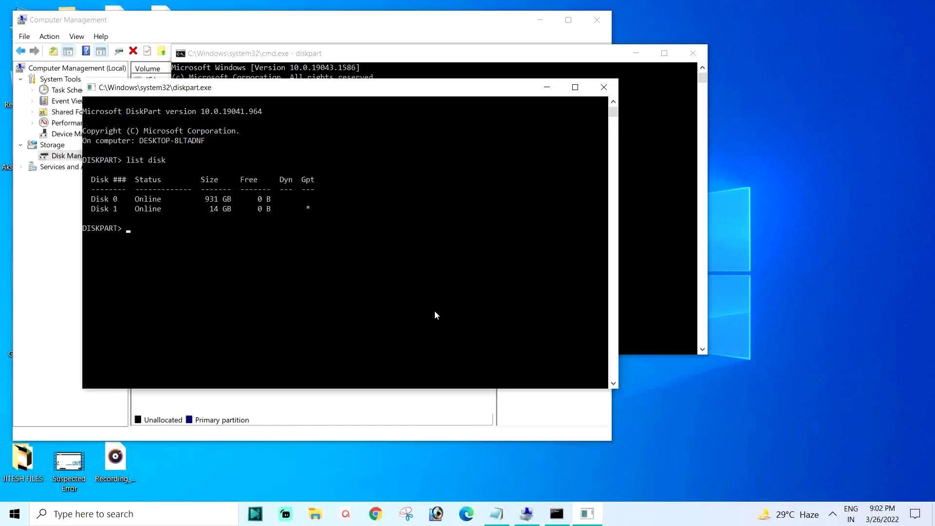
click(387, 55)
click(693, 53)
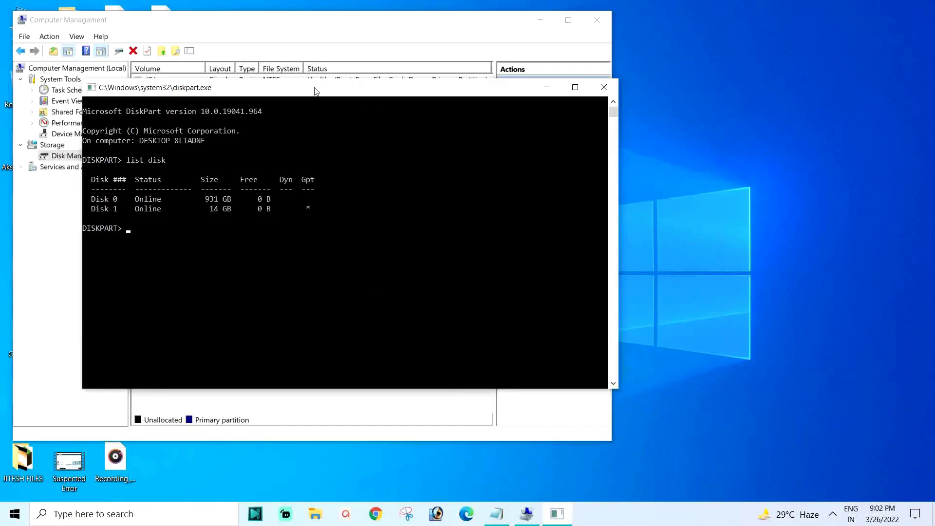
drag(317, 91, 667, 74)
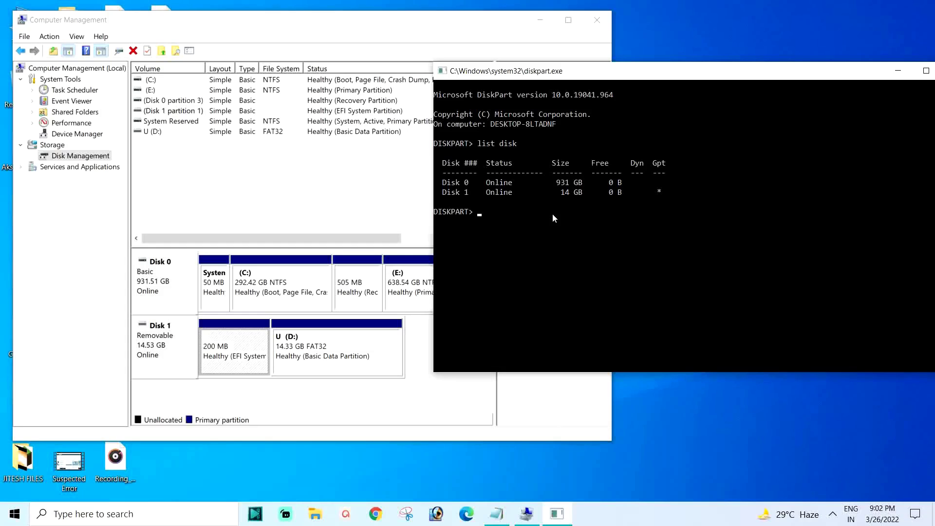
Step: Select disk 1 in DiskPart and wipe it with the clean command, dismissing the Insert disk prompt
text(select disk 1)
key(Return)
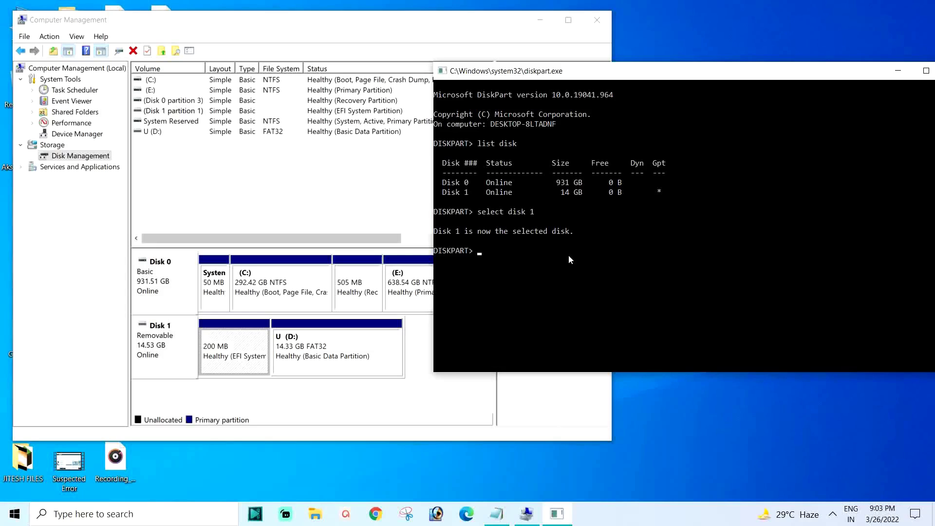
text(clear)
key(Return)
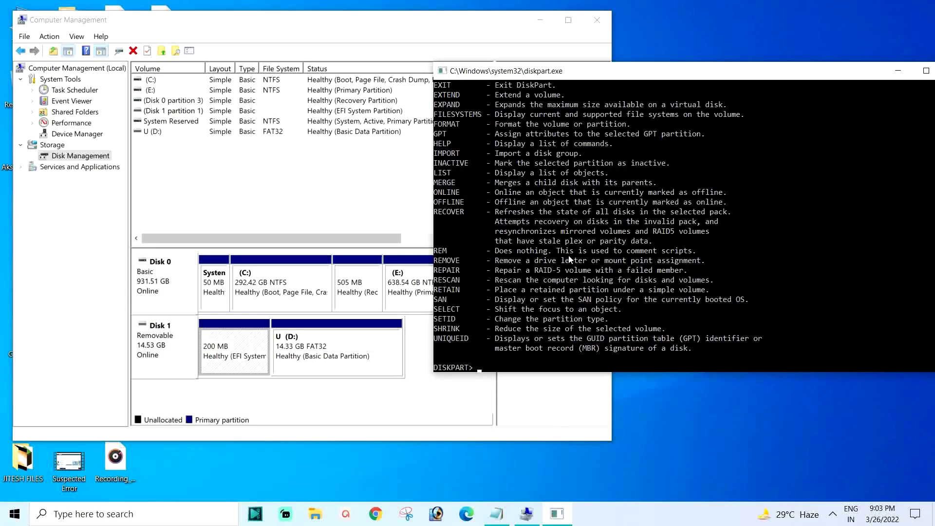
text(clean)
key(Return)
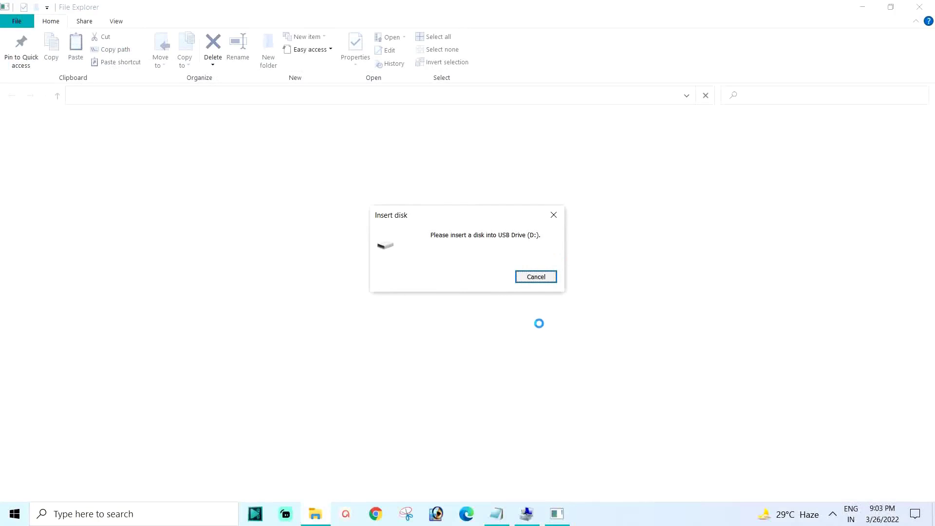
click(535, 277)
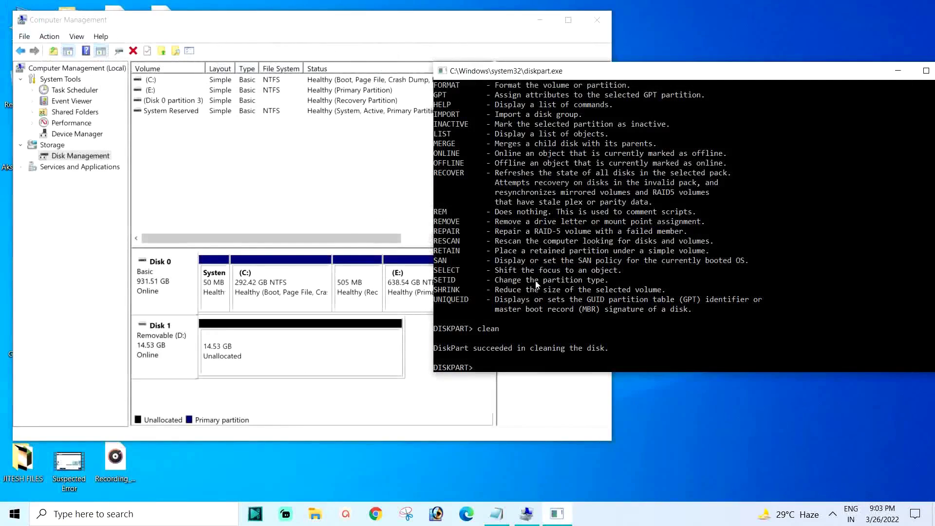